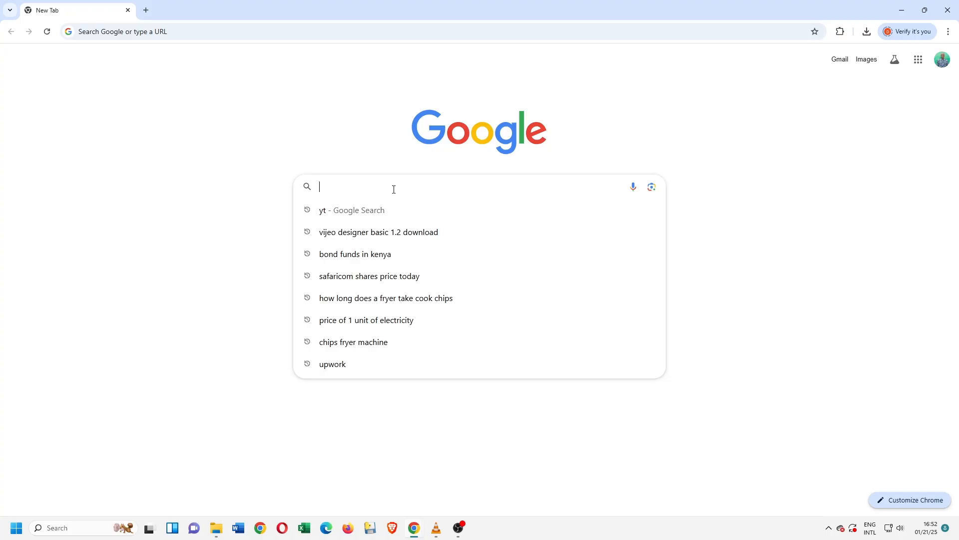
Search the web for "vijeo basic 1.2 download" and download the Vijeo Designer Basic V1.2.1 installer archive from Schneider Electric's page.
{"action": "type", "text": "vij"}
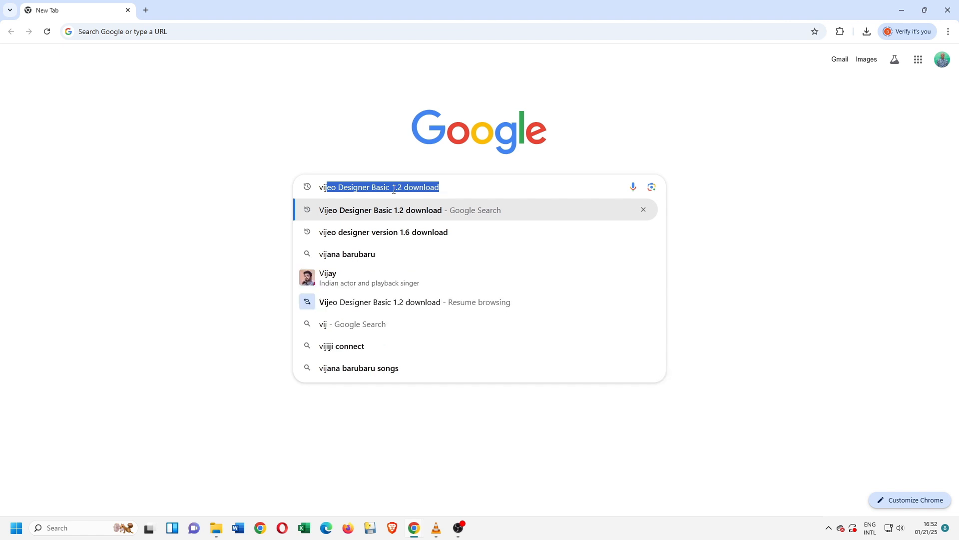
{"action": "type", "text": "eo basic 1.2 download"}
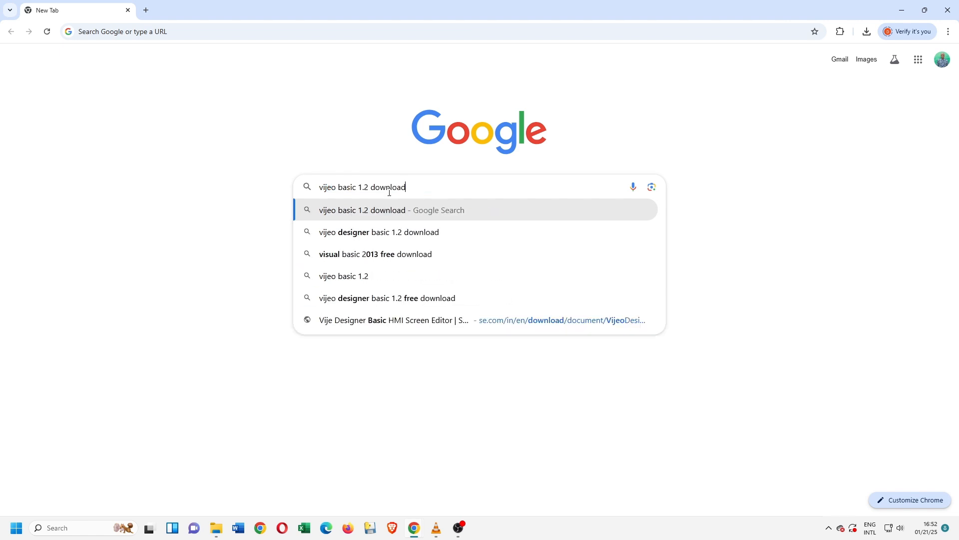
{"action": "key", "text": "Return"}
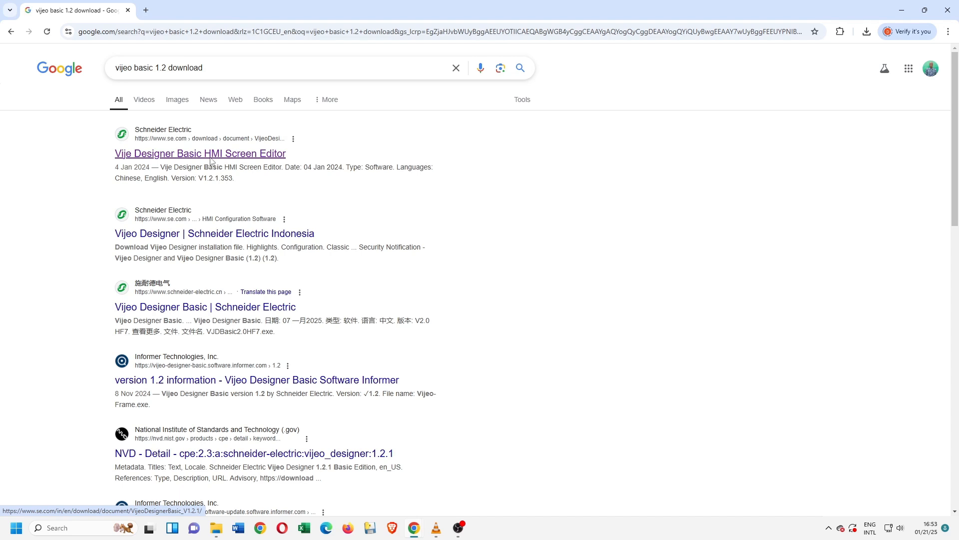
{"action": "left_click", "coordinate": [211, 158]}
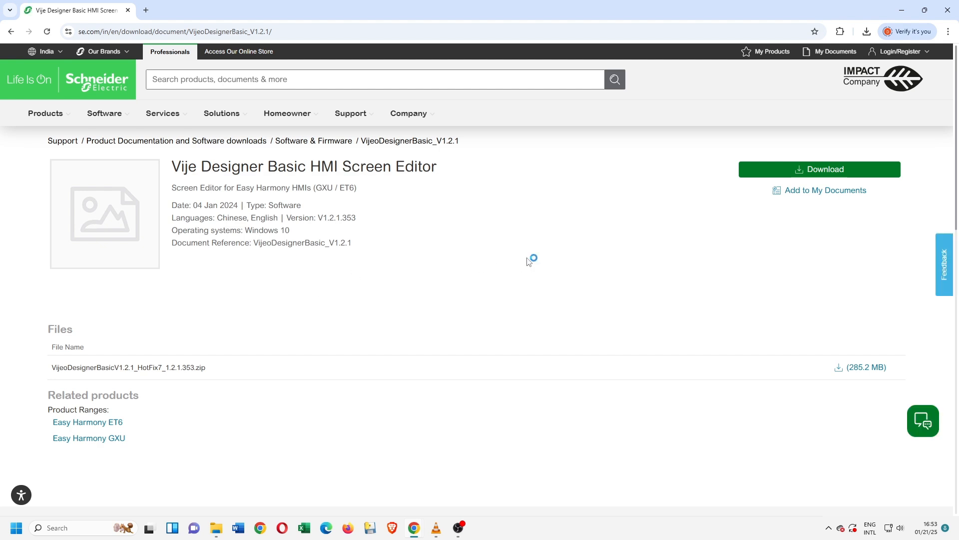
{"action": "left_click", "coordinate": [821, 172]}
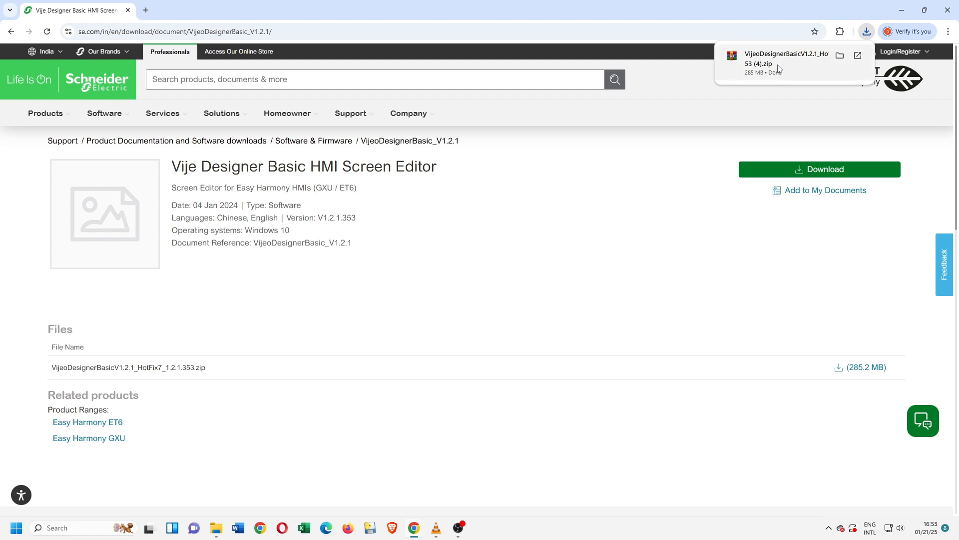
Open the downloaded zip archive and run the VijeoDesignerBasicV1.2.1 installer with English (United States) as the installation language.
{"action": "left_click", "coordinate": [779, 68]}
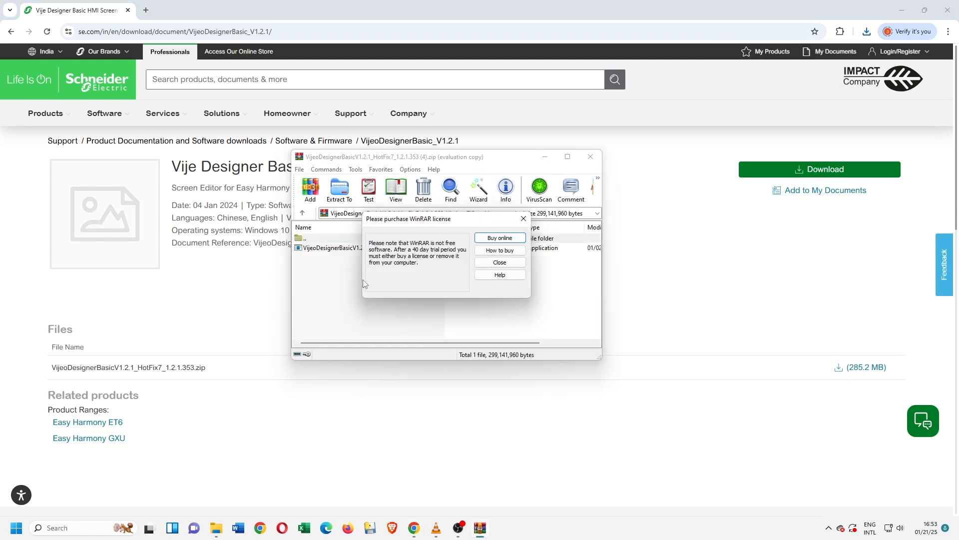
{"action": "left_click", "coordinate": [523, 218]}
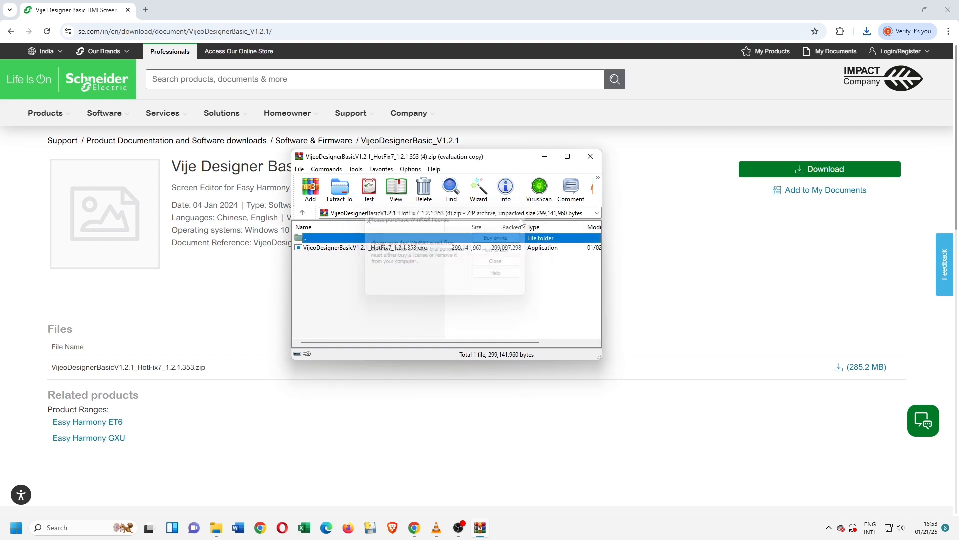
{"action": "left_click", "coordinate": [344, 248]}
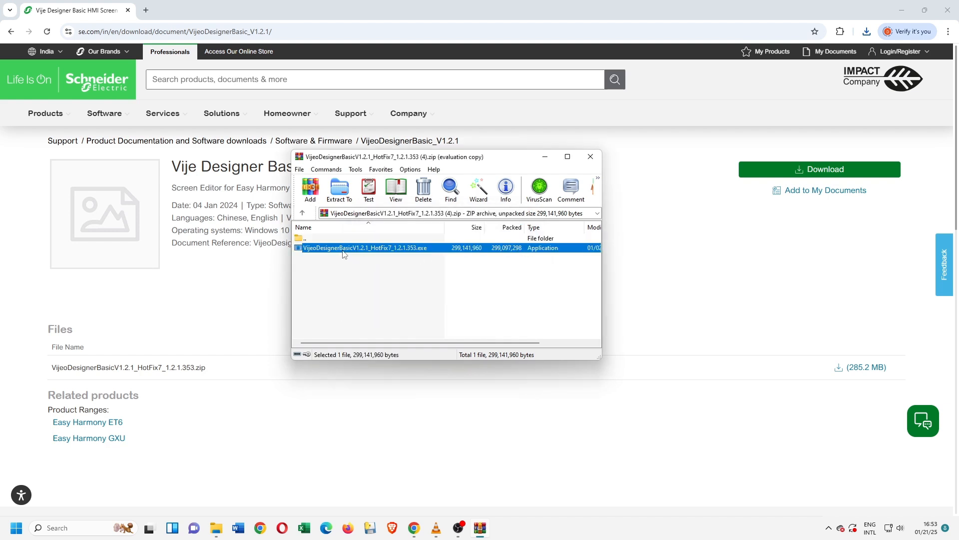
{"action": "double_click", "coordinate": [344, 250]}
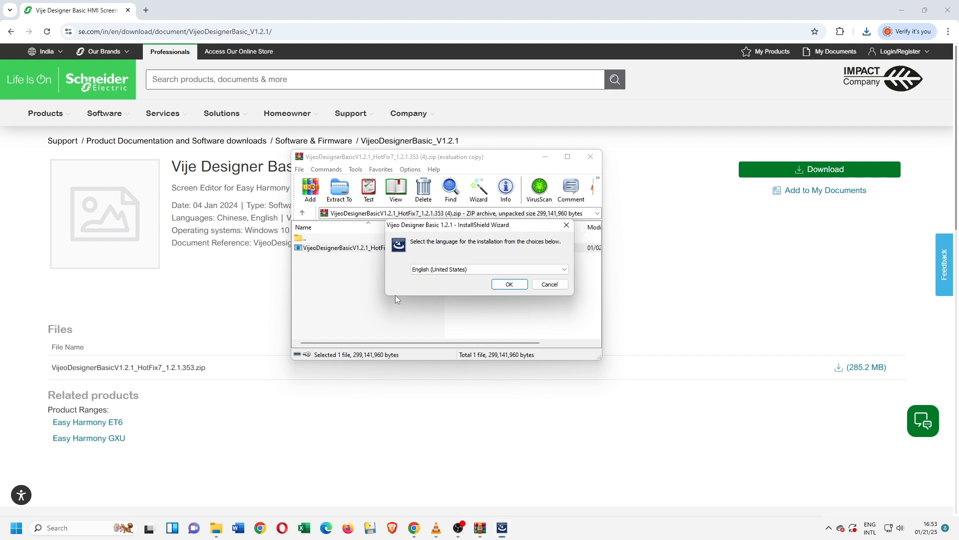
{"action": "left_click", "coordinate": [498, 287]}
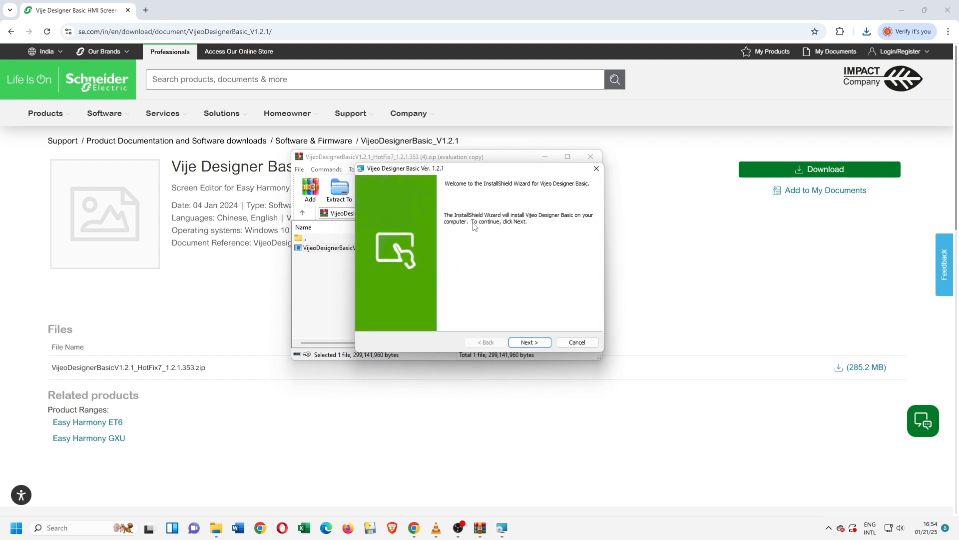
Accept the license agreement in the installation wizard and keep the default destination and projects folders.
{"action": "left_click", "coordinate": [531, 342]}
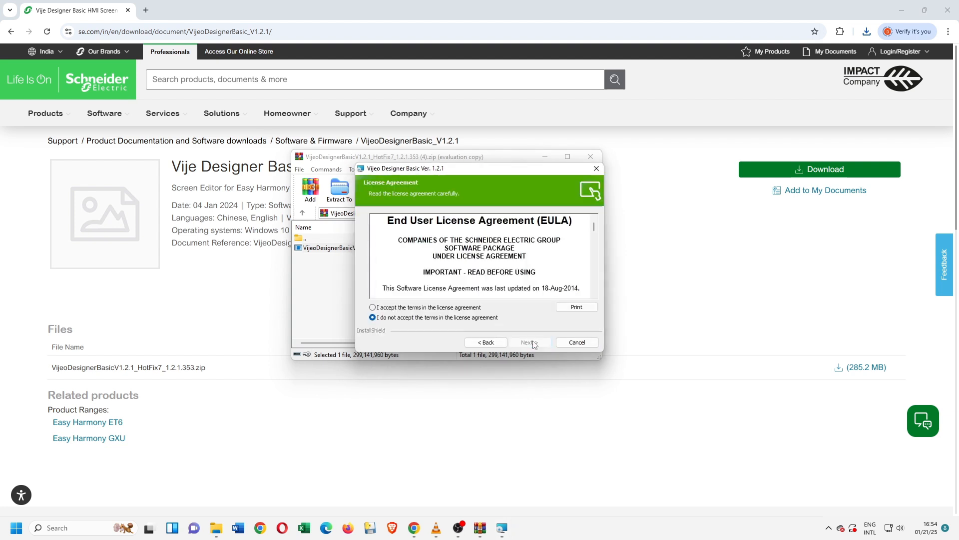
{"action": "left_click", "coordinate": [409, 308]}
{"action": "left_click", "coordinate": [532, 342]}
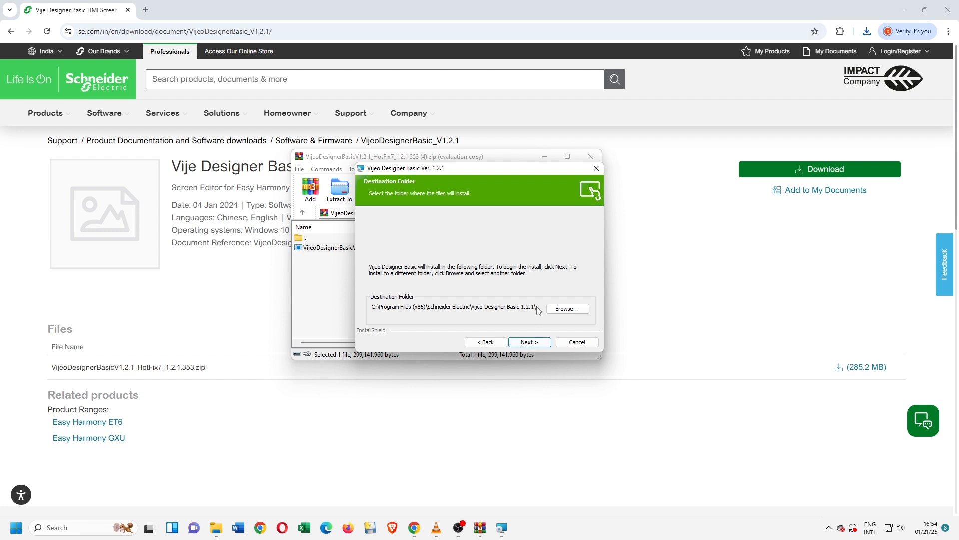
{"action": "left_click", "coordinate": [528, 342]}
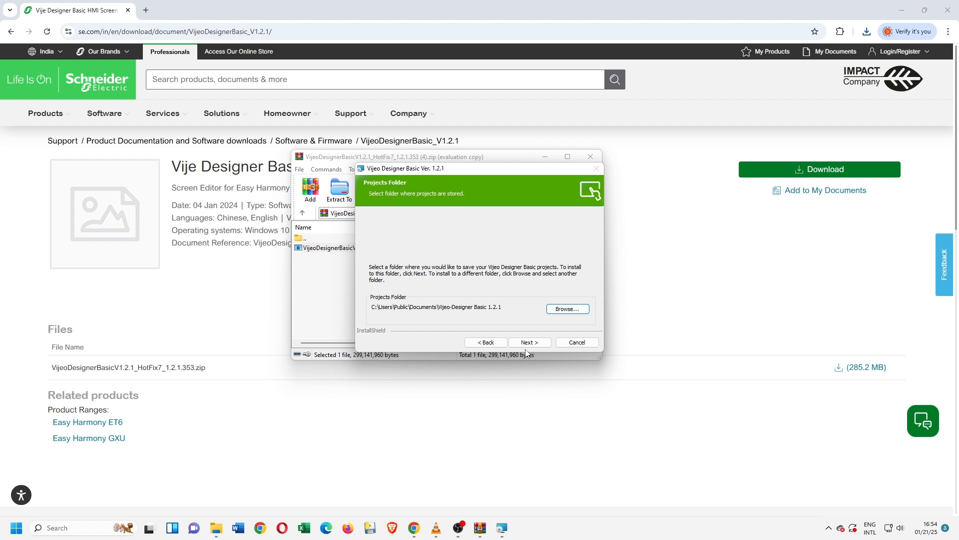
{"action": "left_click", "coordinate": [532, 345]}
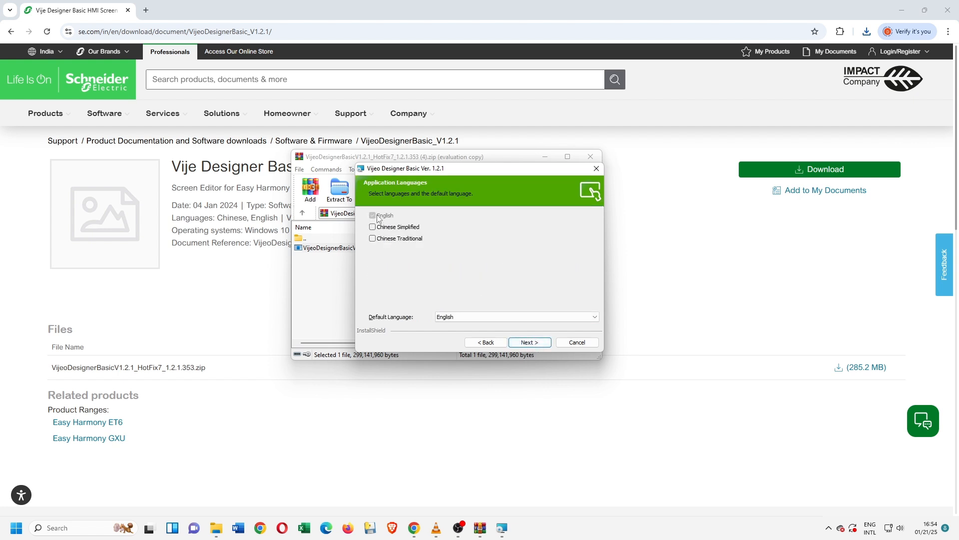
Keep English as the default application language and the desktop shortcut option, and start the installation.
{"action": "left_click", "coordinate": [498, 318]}
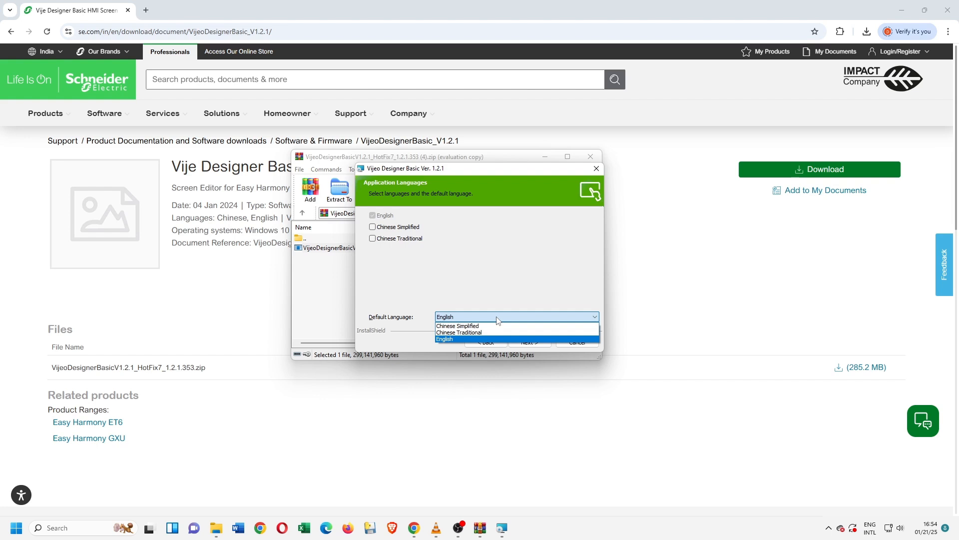
{"action": "left_click", "coordinate": [498, 319]}
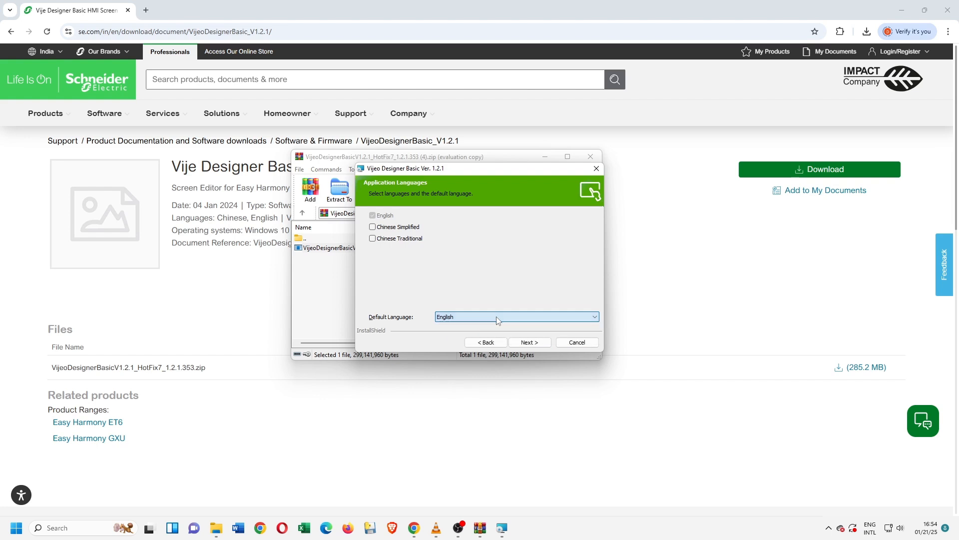
{"action": "left_click", "coordinate": [532, 345]}
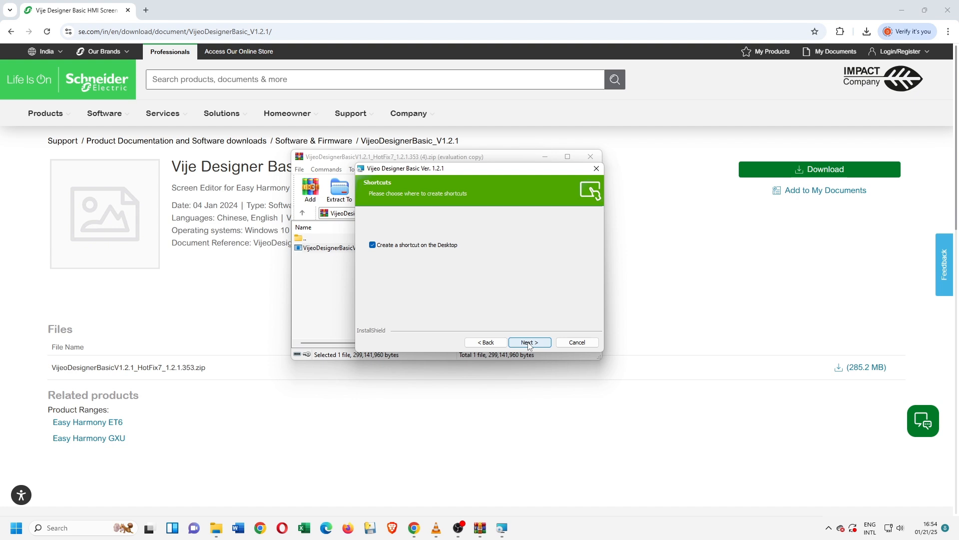
{"action": "left_click", "coordinate": [529, 343]}
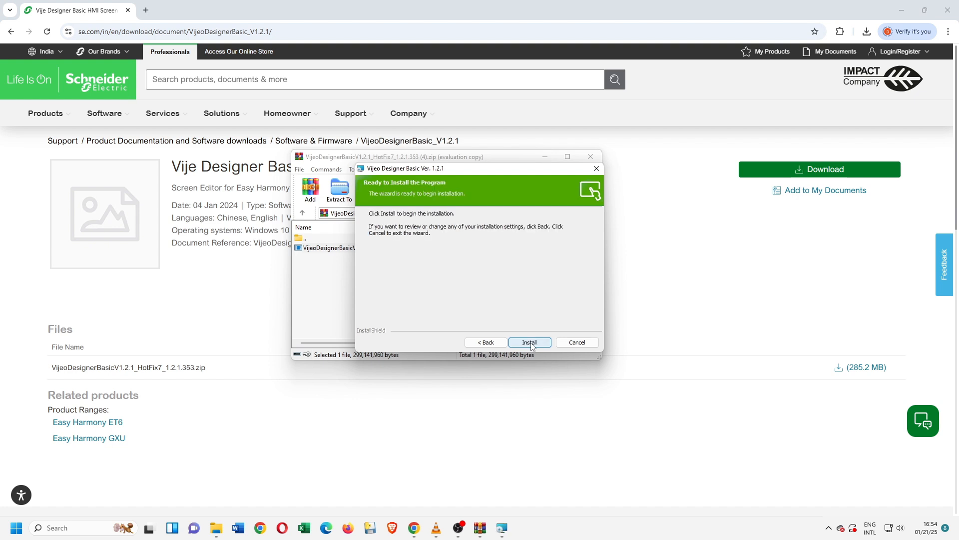
{"action": "left_click", "coordinate": [522, 342]}
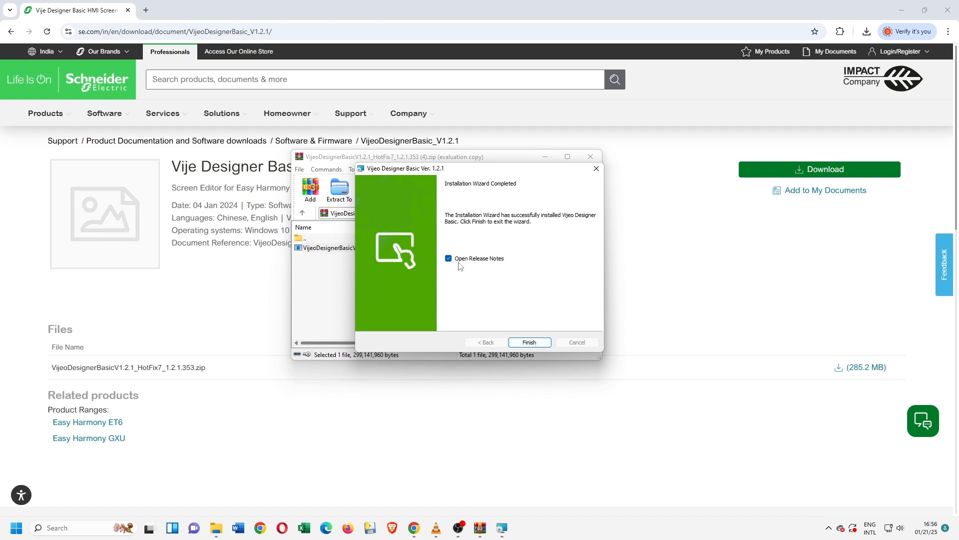
Finish the installation wizard without opening the release notes and launch Vijeo Designer Basic from the desktop.
{"action": "left_click", "coordinate": [448, 259]}
{"action": "left_click", "coordinate": [538, 342]}
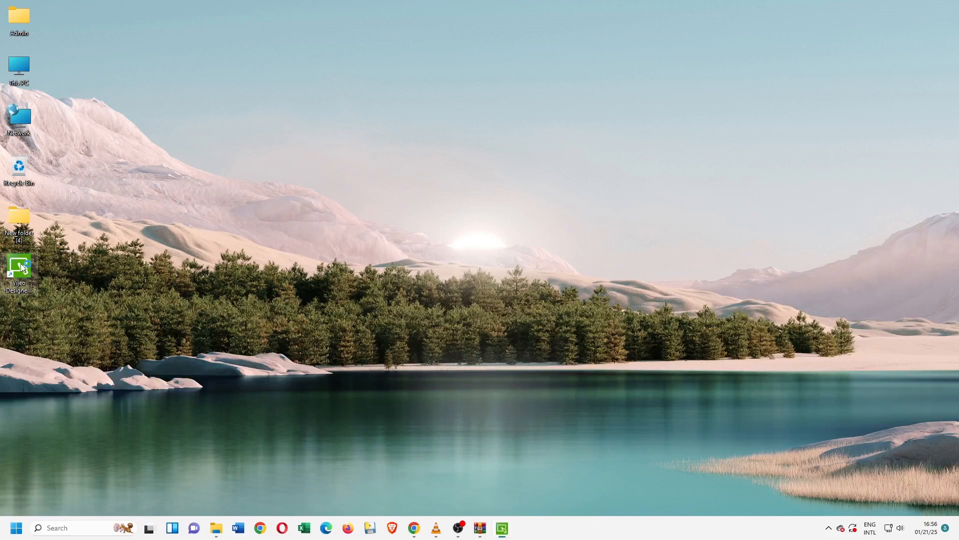
{"action": "double_click", "coordinate": [23, 262]}
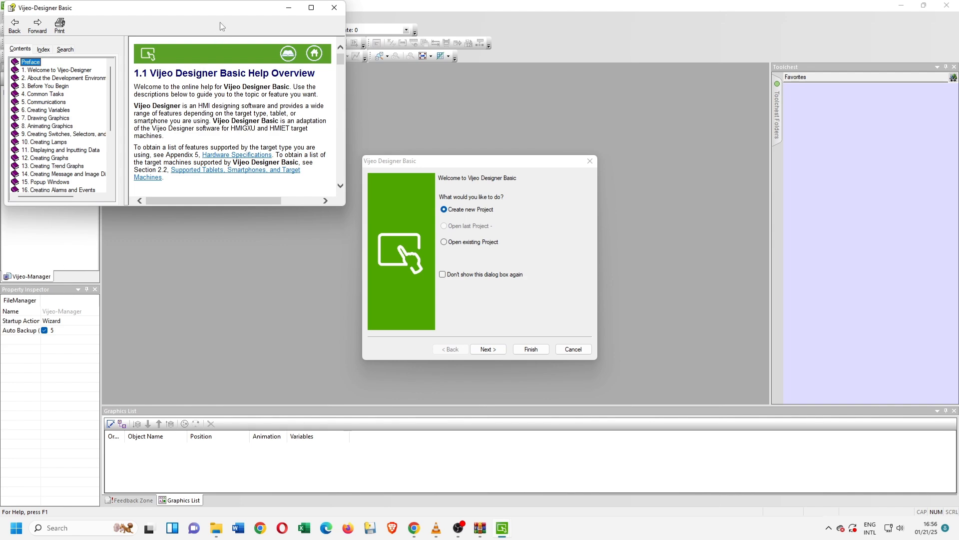
Examine the Vijeo Designer Basic Help Overview in a maximized window and minimize it.
{"action": "left_click_drag", "start_coordinate": [204, 9], "coordinate": [586, 84]}
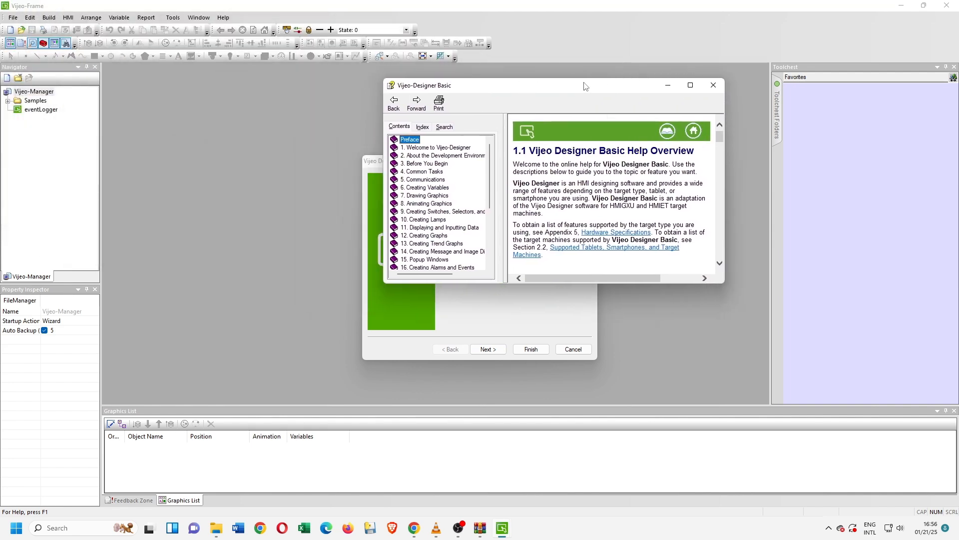
{"action": "double_click", "coordinate": [602, 91]}
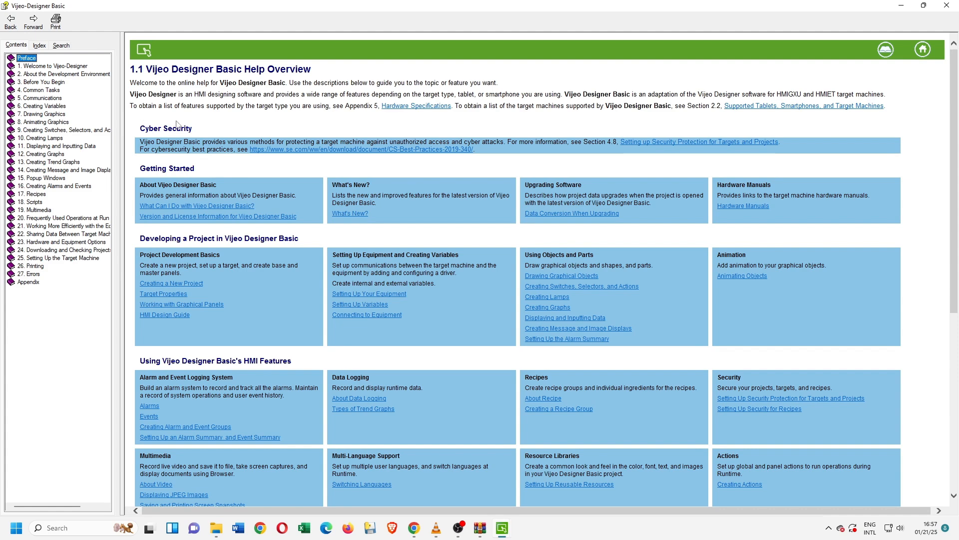
{"action": "left_click", "coordinate": [907, 6]}
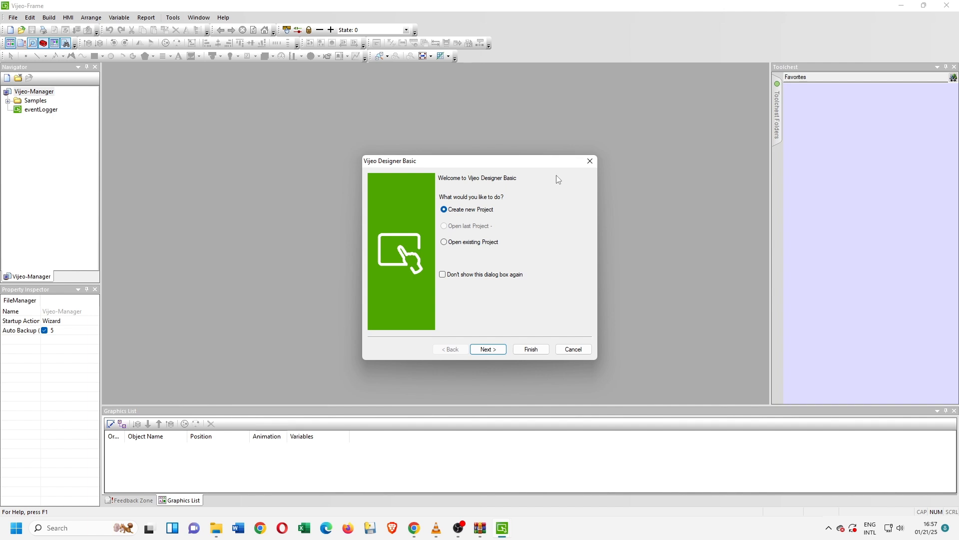
Start a new single-target project named tutorialBasic with the description "Vijeo basic training tutor".
{"action": "left_click", "coordinate": [590, 162]}
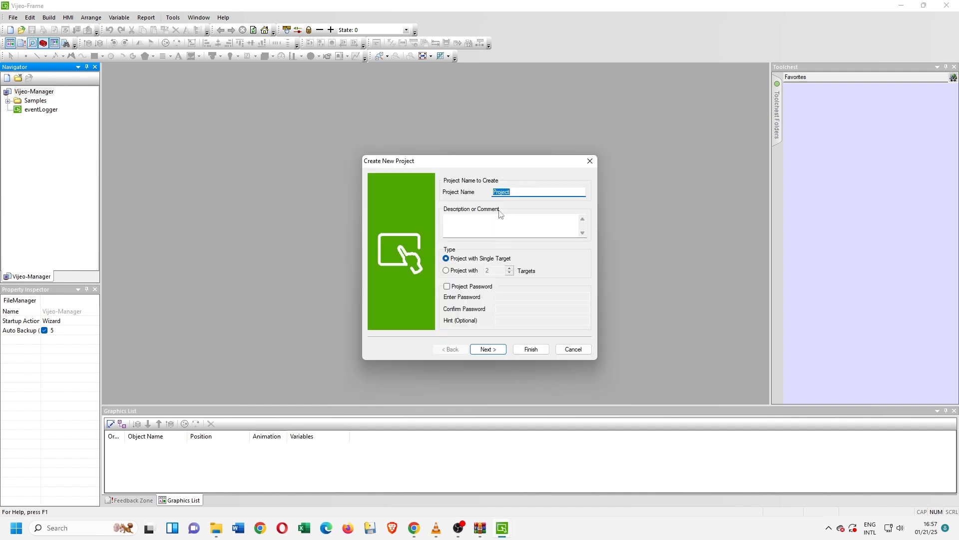
{"action": "type", "text": "tut"}
{"action": "type", "text": "orialBasic"}
{"action": "left_click", "coordinate": [483, 225]}
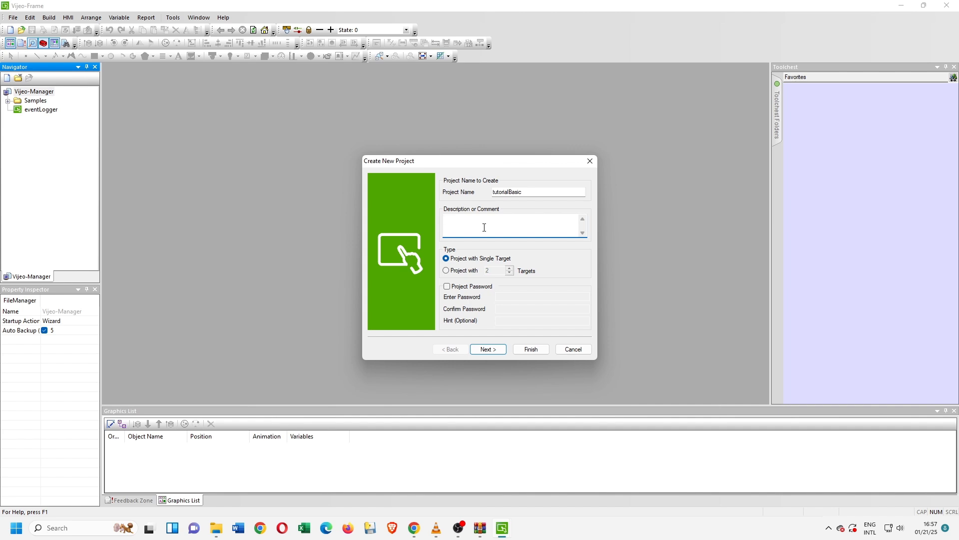
{"action": "type", "text": "Vijeo ba"}
{"action": "type", "text": "sic training tutorials"}
{"action": "left_click", "coordinate": [488, 349]}
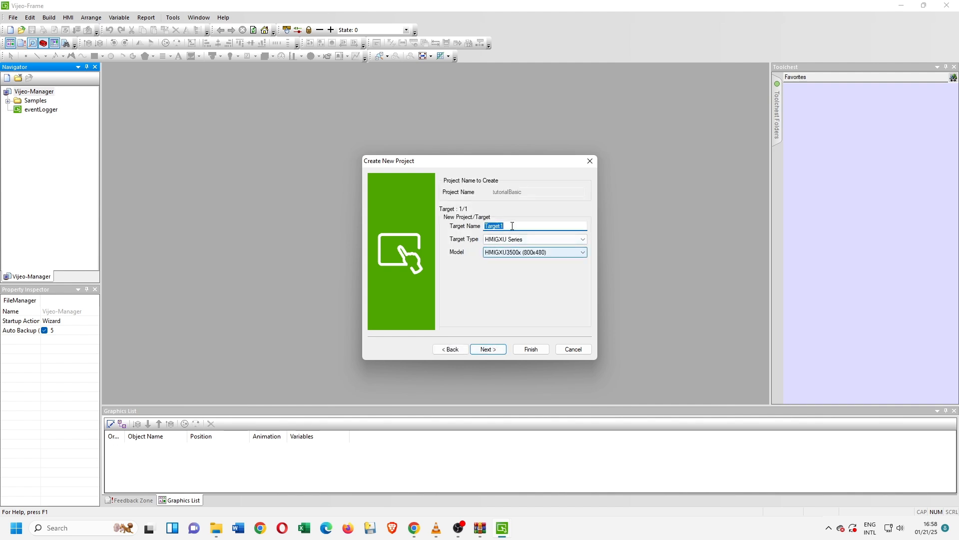
Name the target HMIGUX3212, choose the HMIGXU3512x (800x480) model in the HMIGXU Series, and continue to the target setup.
{"action": "type", "text": "HMIGUX3212"}
{"action": "left_click", "coordinate": [545, 253]}
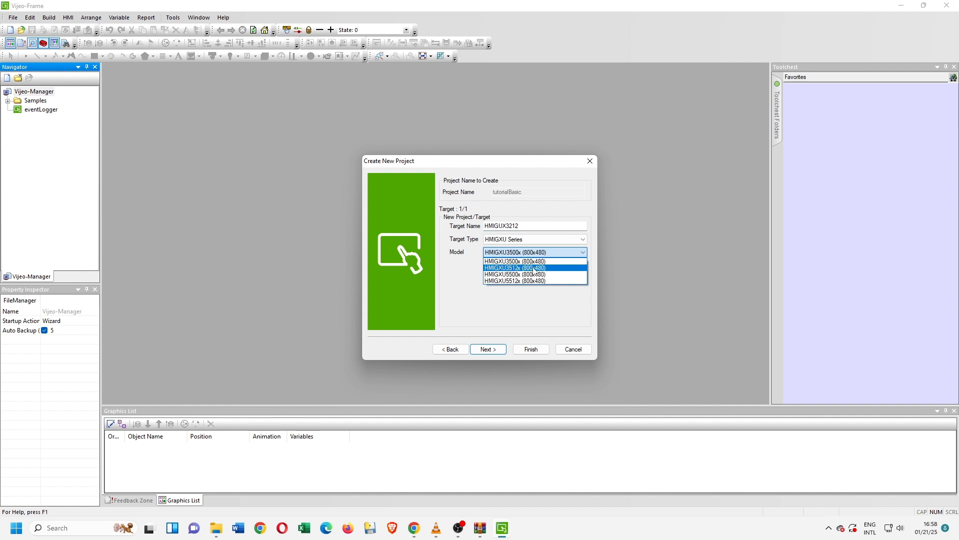
{"action": "left_click", "coordinate": [534, 270]}
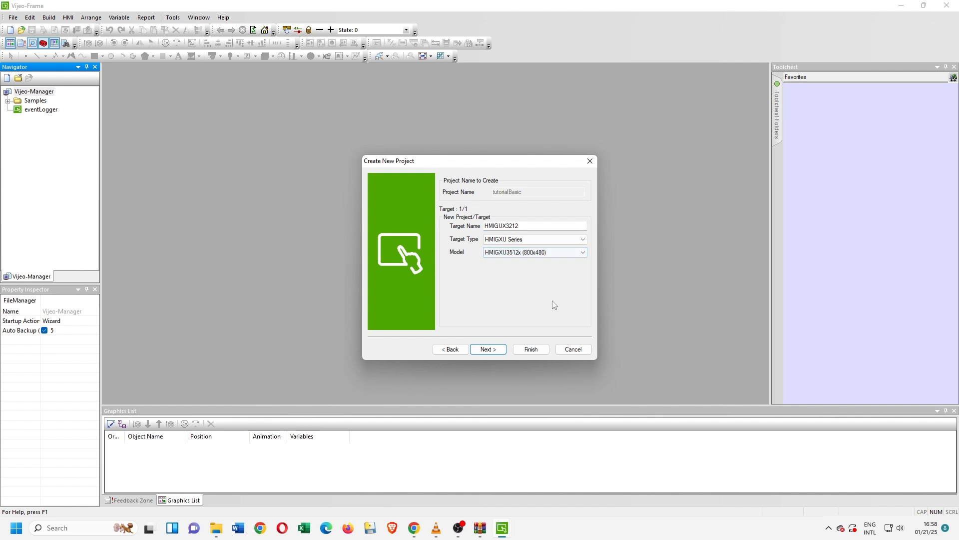
{"action": "left_click", "coordinate": [497, 353]}
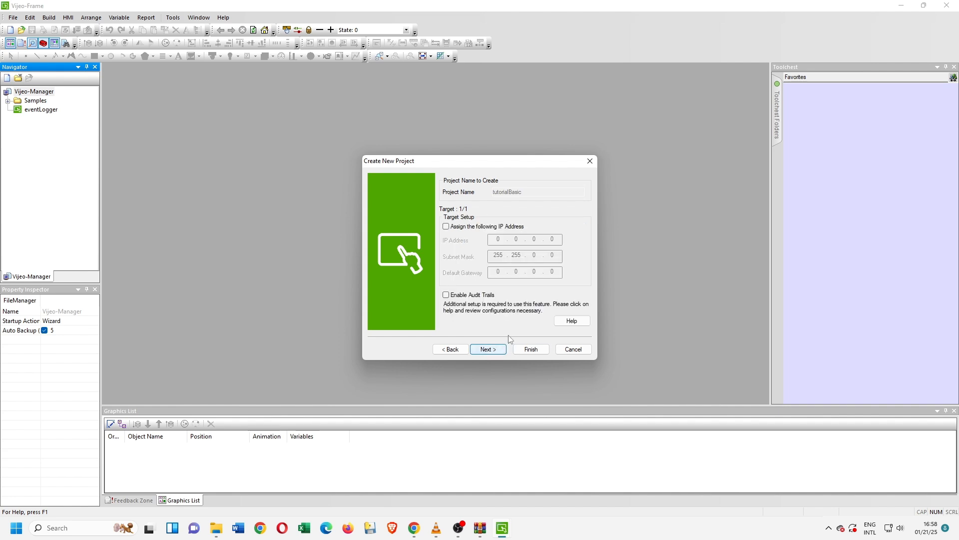